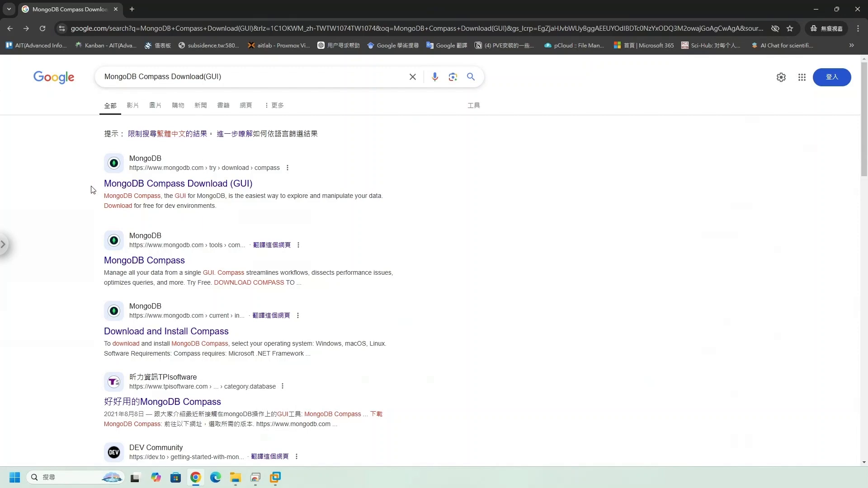
- Open the MongoDB Compass Download (GUI) search result and find the Compass section on the MongoDB download page
click(208, 189)
scroll(601, 296, up, 4)
scroll(599, 297, up, 3)
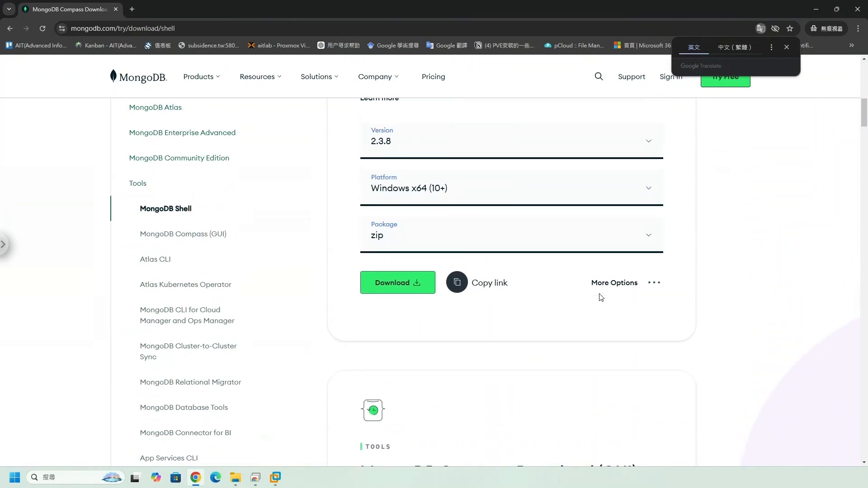
scroll(713, 334, down, 8)
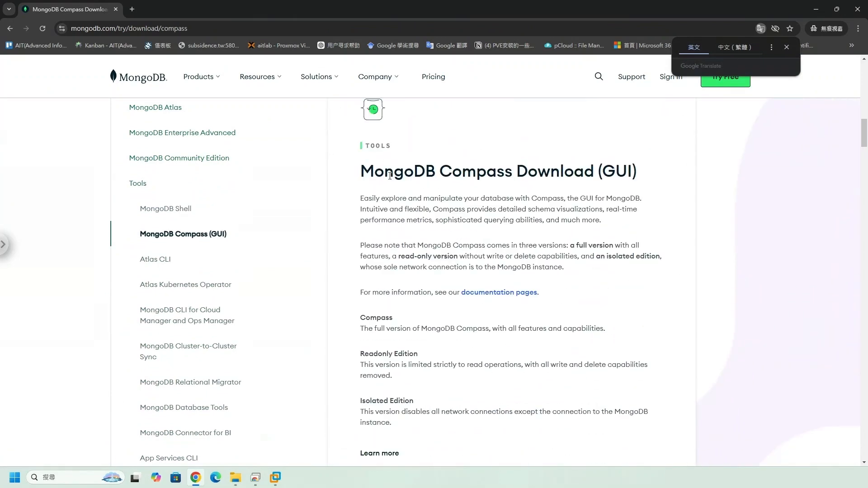
drag(361, 177, 632, 178)
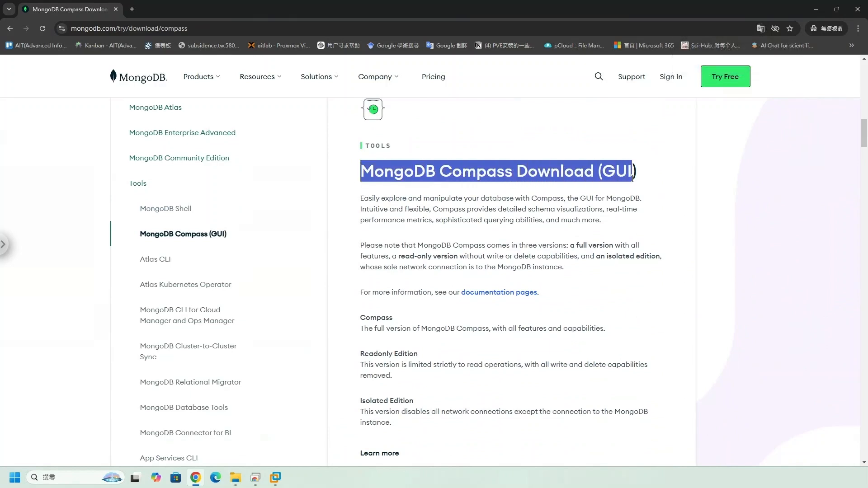
click(632, 178)
- Download MongoDB Compass 1.45.1 (Stable) for Windows 64-bit (10+) as an exe package and save it to the desktop
scroll(632, 178, down, 4)
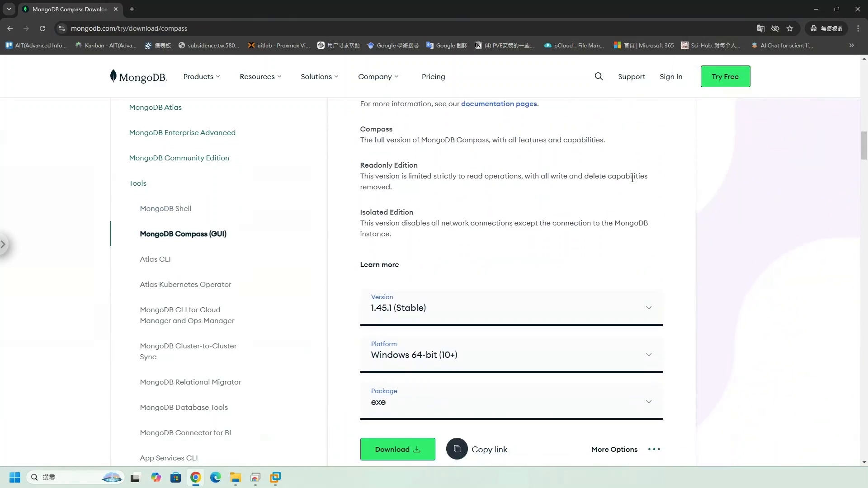
scroll(633, 178, down, 1)
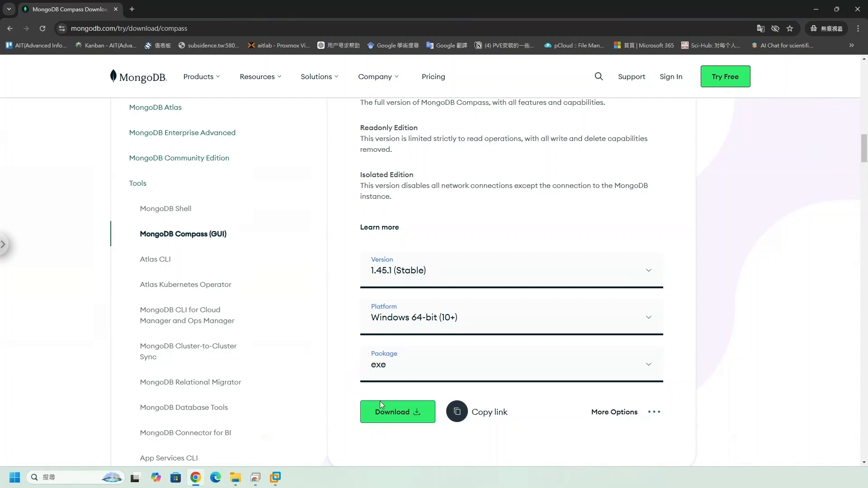
click(393, 412)
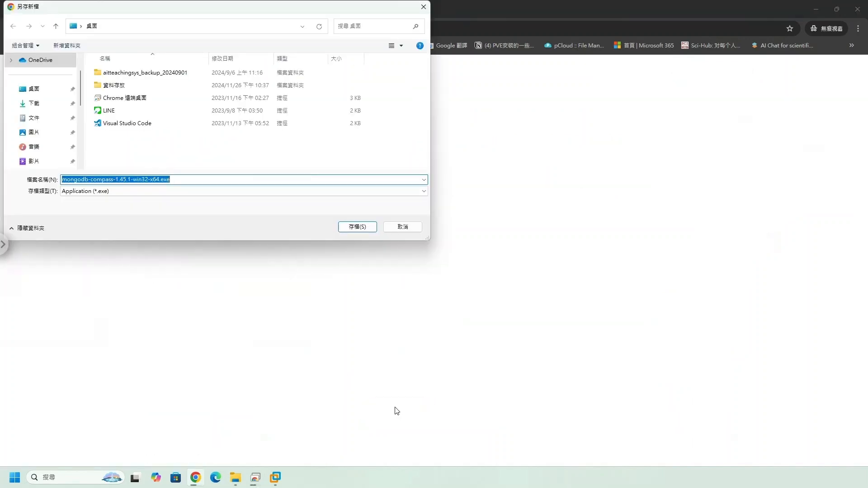
click(359, 231)
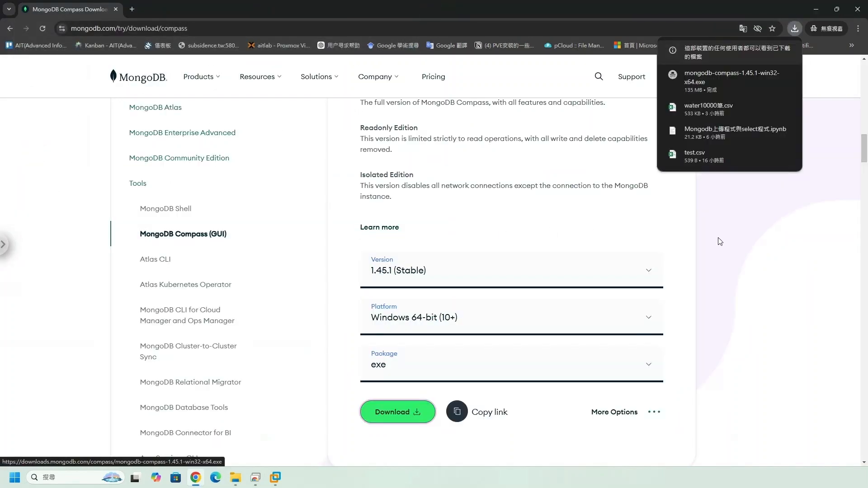
- Run the downloaded mongodb-compass-1.45.1-win32-x64.exe installer and start Compass from its welcome dialog
mouse_move(722, 80)
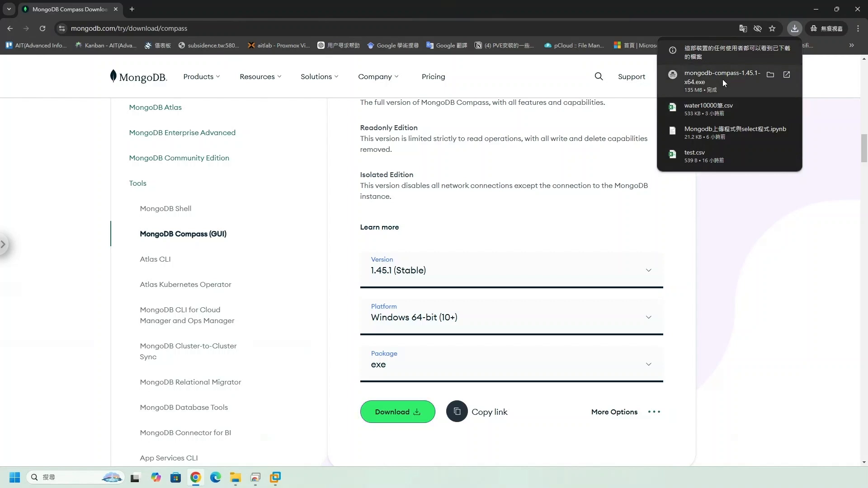
click(722, 79)
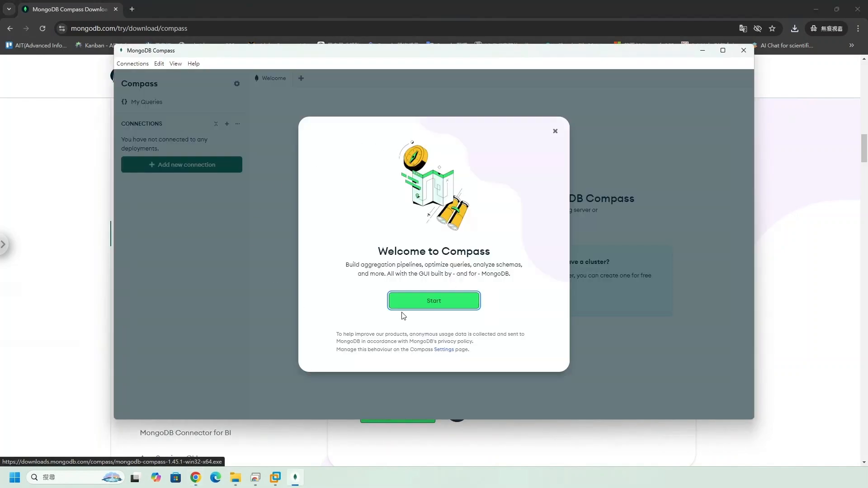
click(413, 303)
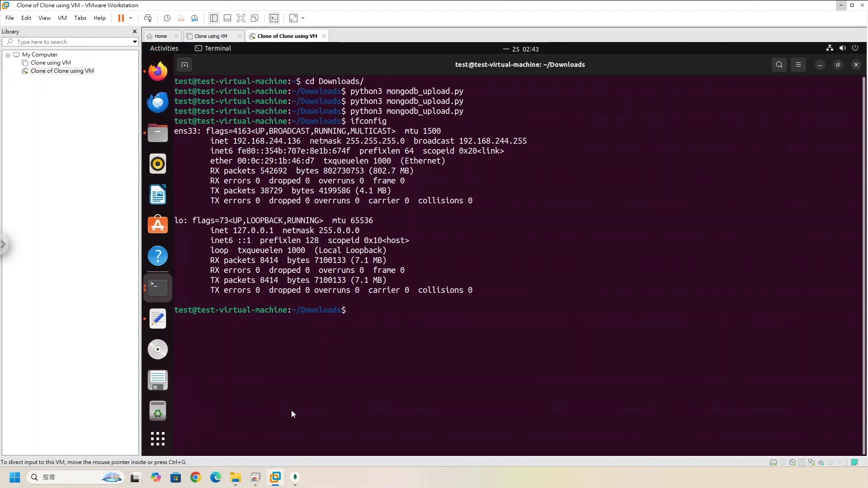
- Switch to MongoDB Compass, add a connection with URI mongodb://192.168.244.136:27017, save it and connect
click(296, 478)
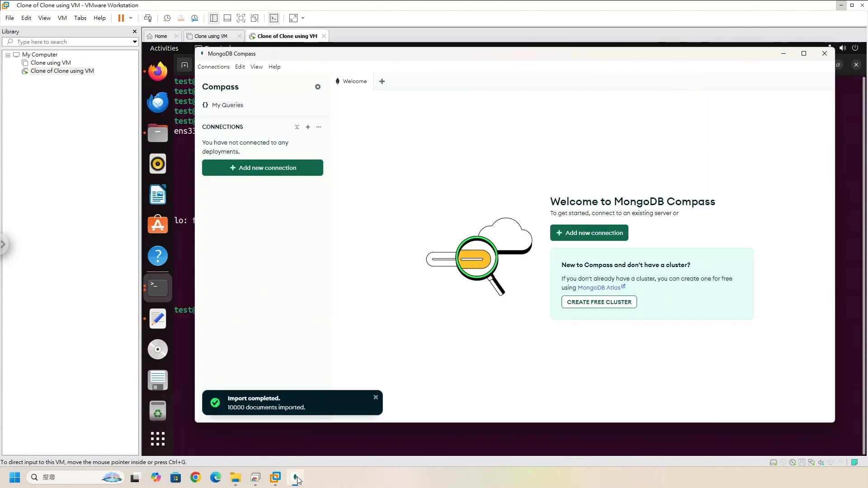
click(227, 175)
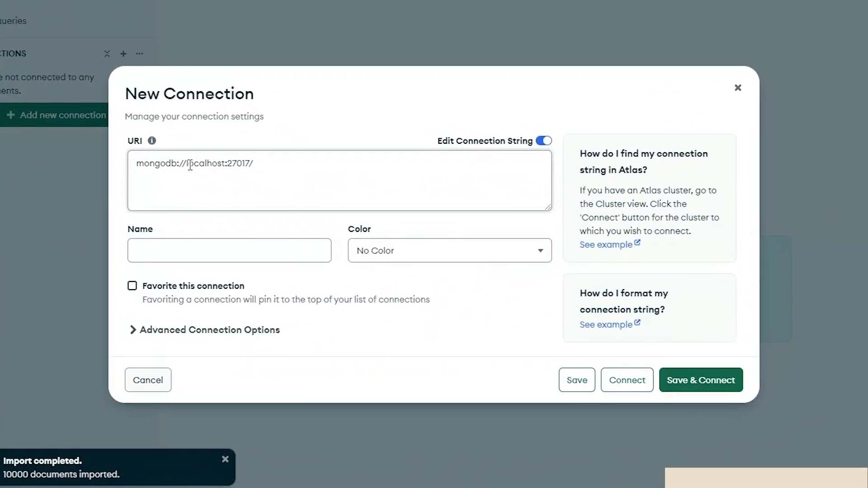
drag(187, 164, 226, 165)
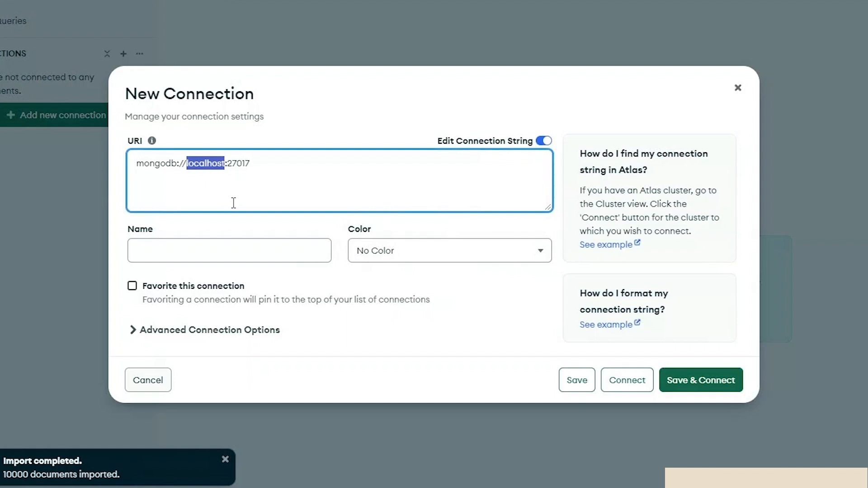
text(192.168.)
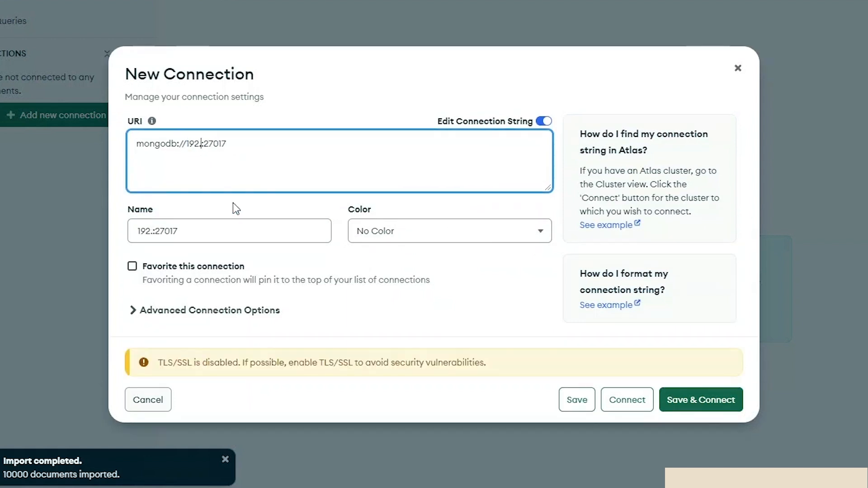
text(244.13)
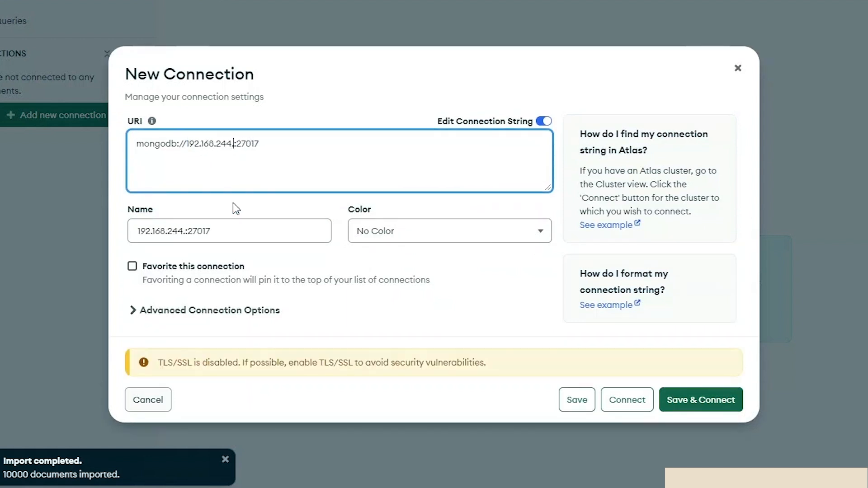
text(6)
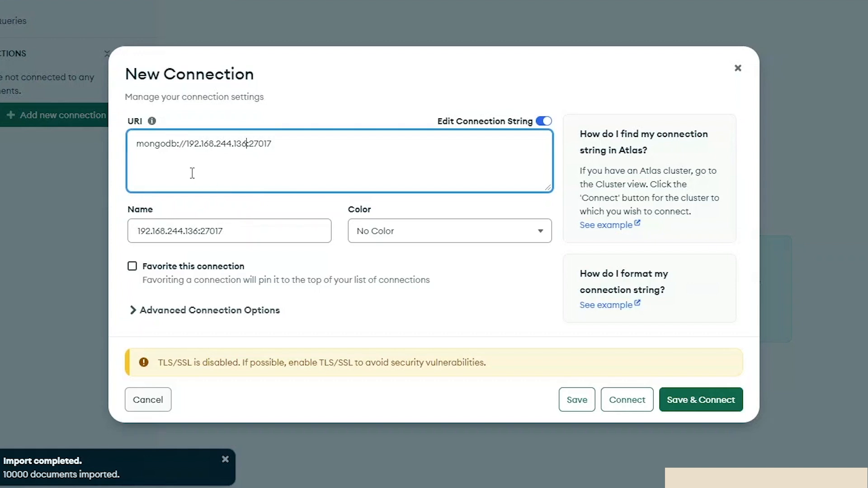
click(700, 407)
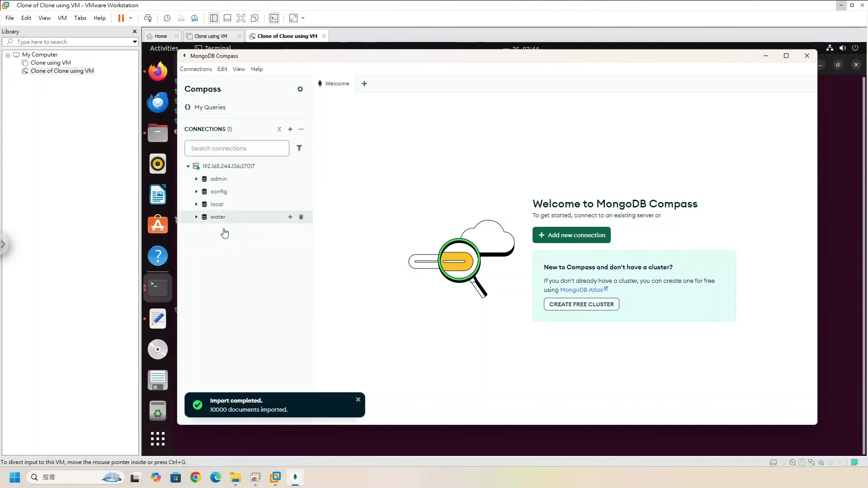
- Check the collection in the water database and create a database named test with a collection named 10000 on the same connection
click(196, 217)
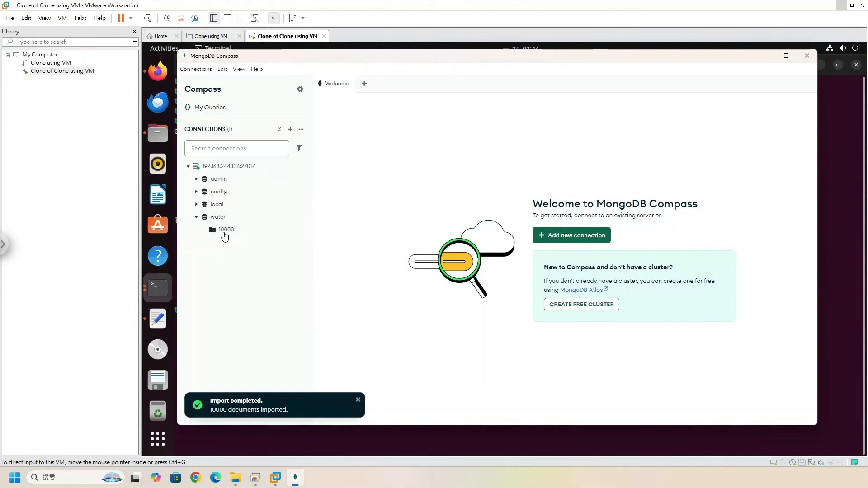
click(197, 217)
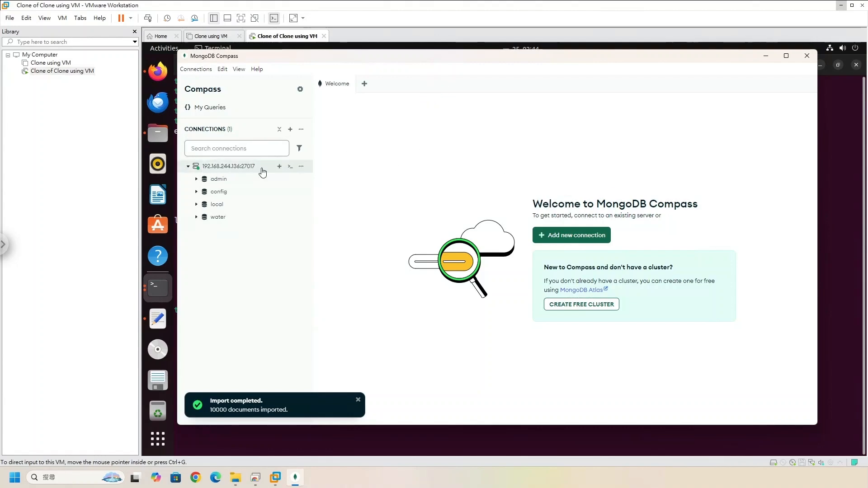
click(279, 167)
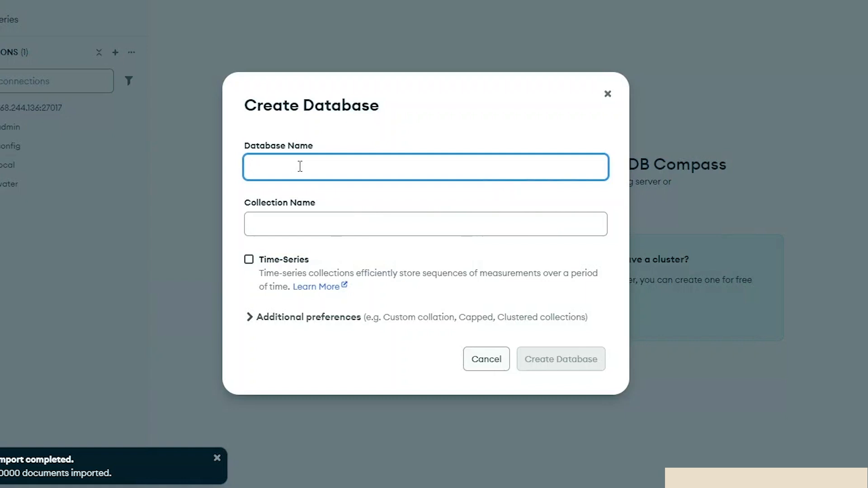
text(ts)
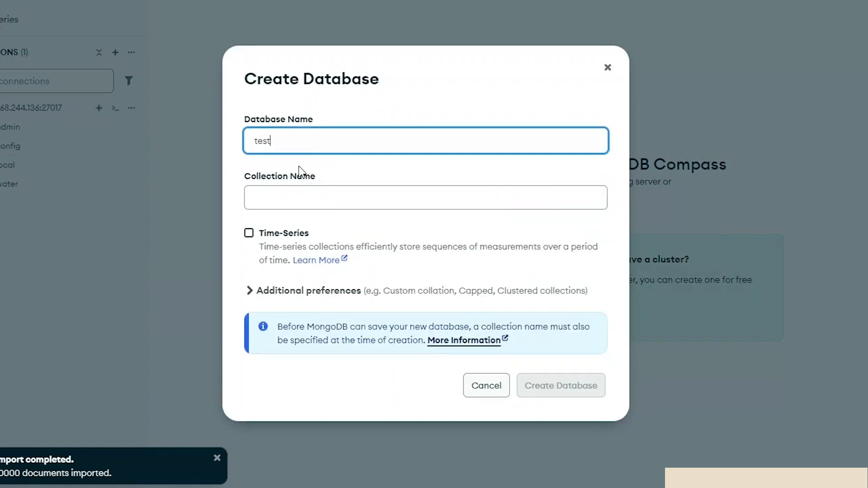
click(304, 196)
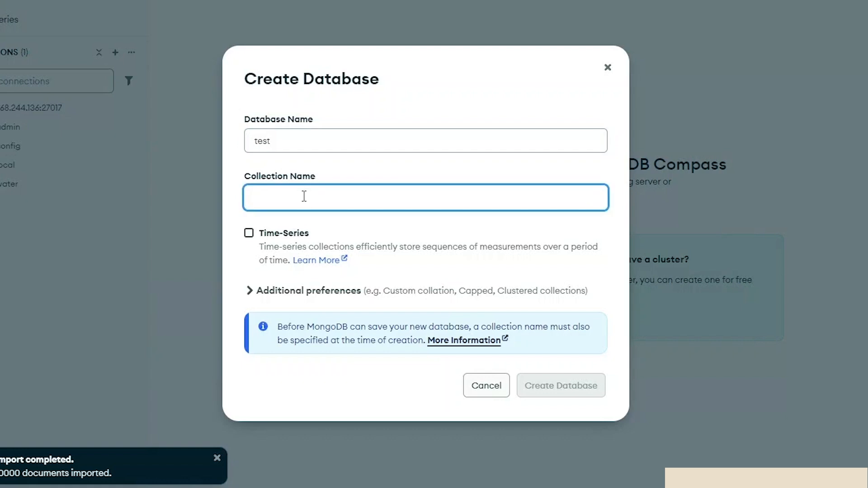
text(10000)
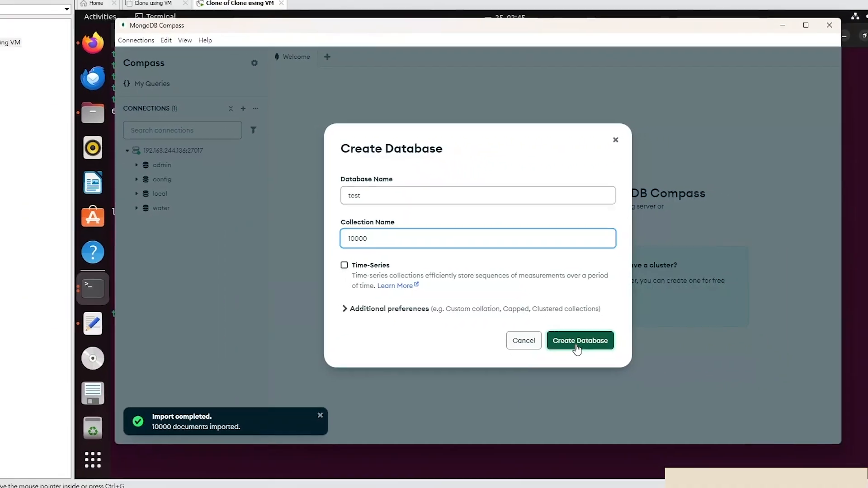
click(540, 367)
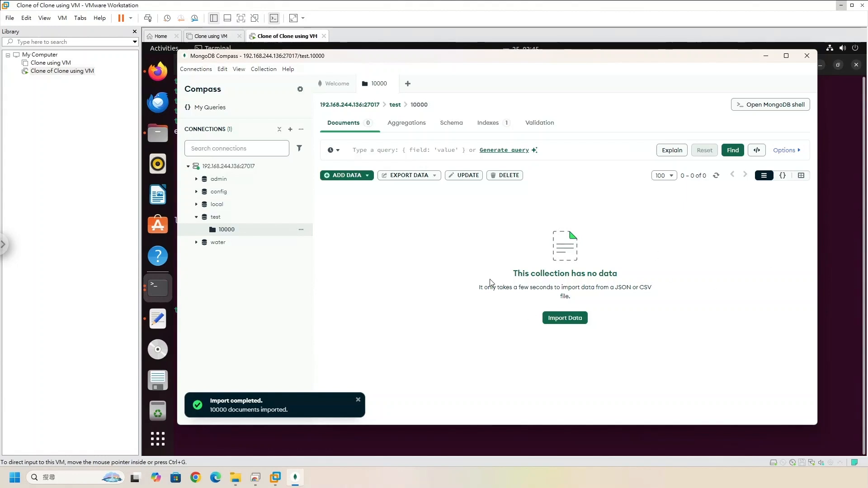
- Preview the import of water10000筆_mongodbcompass.csv into the test.10000 collection and cancel it
click(347, 177)
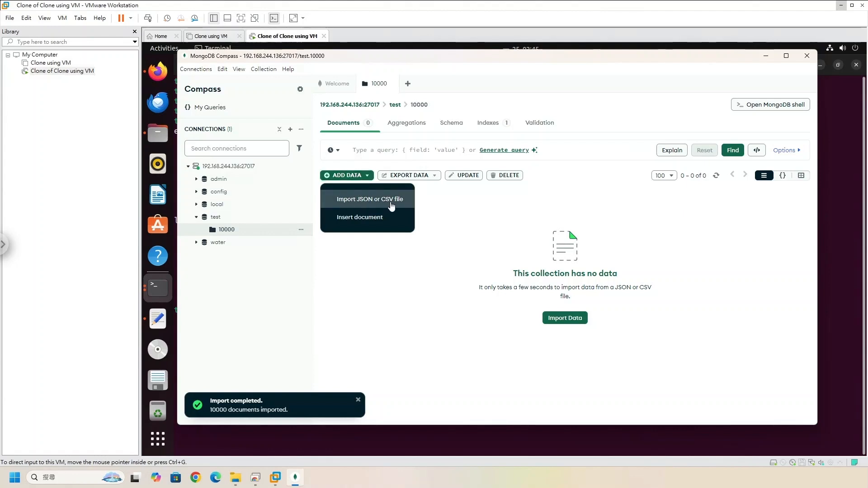
click(371, 202)
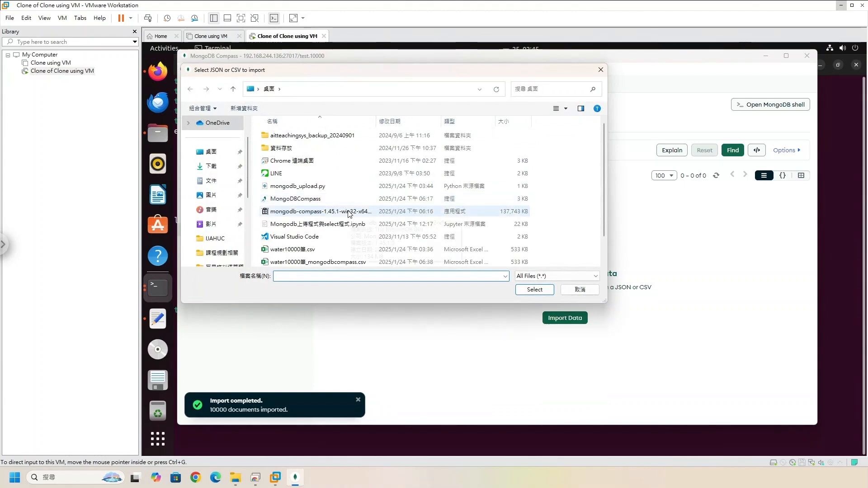
scroll(339, 231, down, 1)
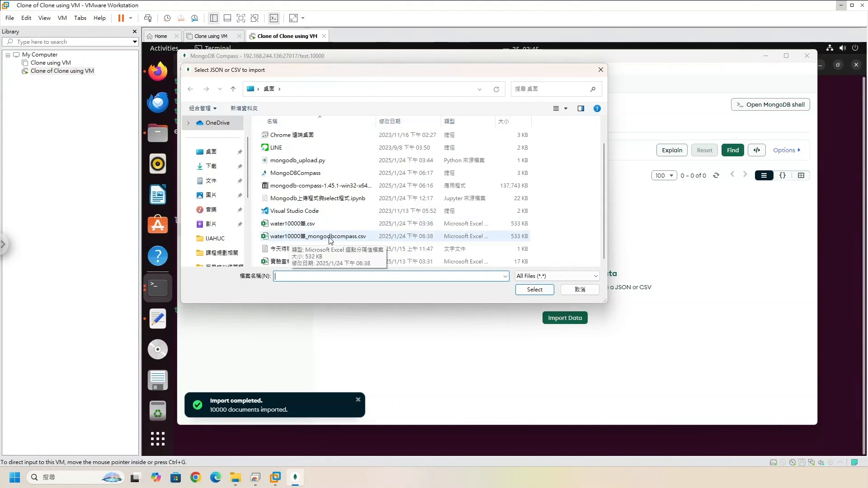
click(346, 237)
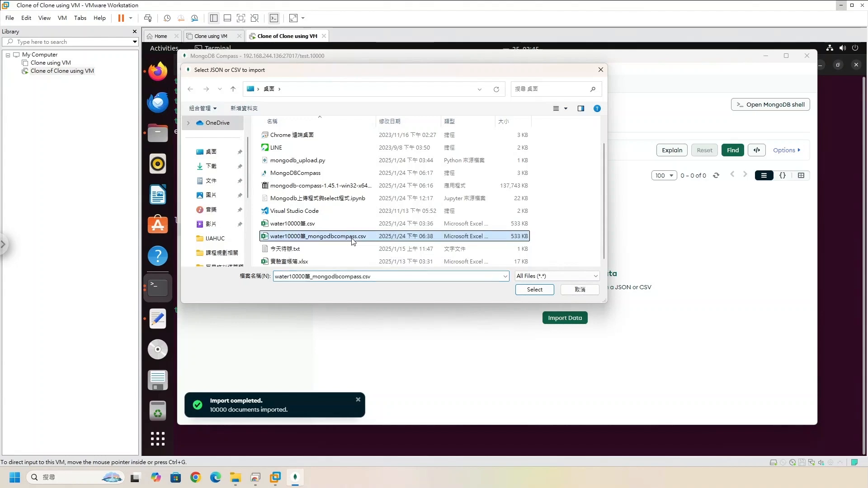
click(532, 292)
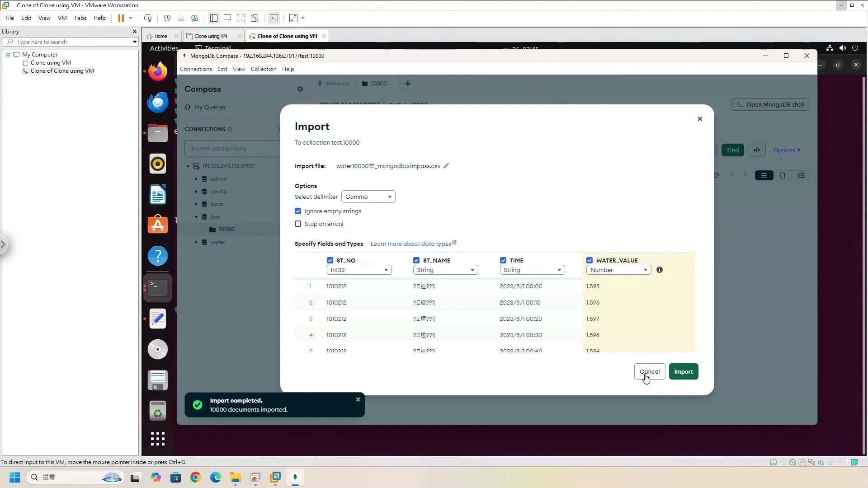
click(647, 372)
- Preview the import of water10000筆.csv into the test.10000 collection for comparison and cancel it
click(353, 176)
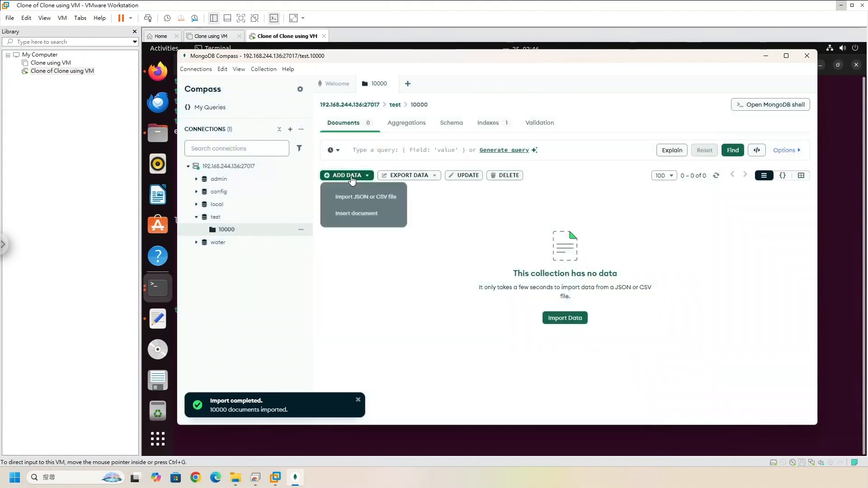
click(365, 198)
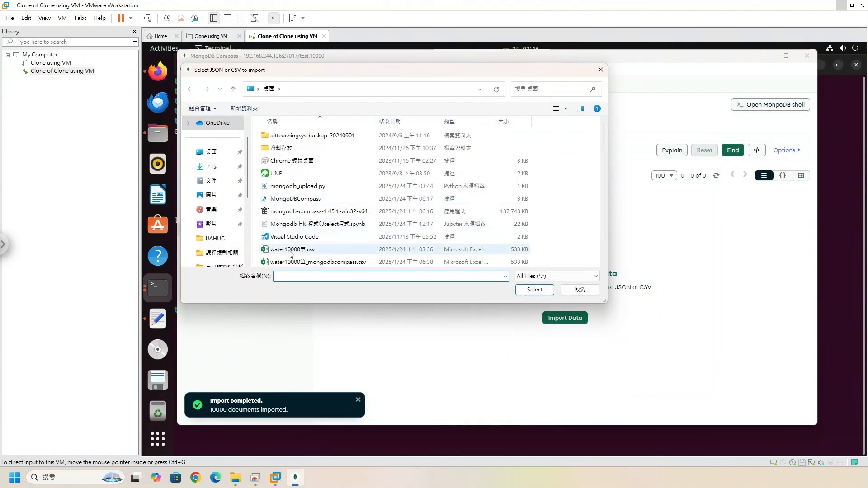
click(293, 249)
click(536, 291)
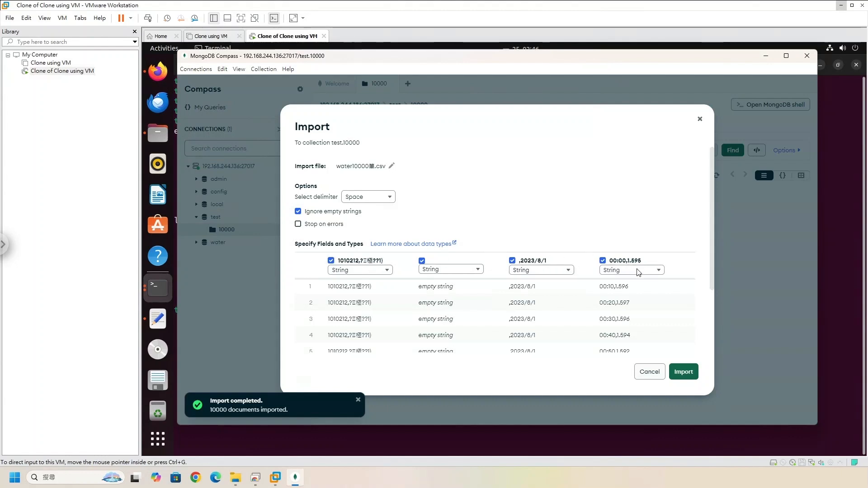
click(650, 372)
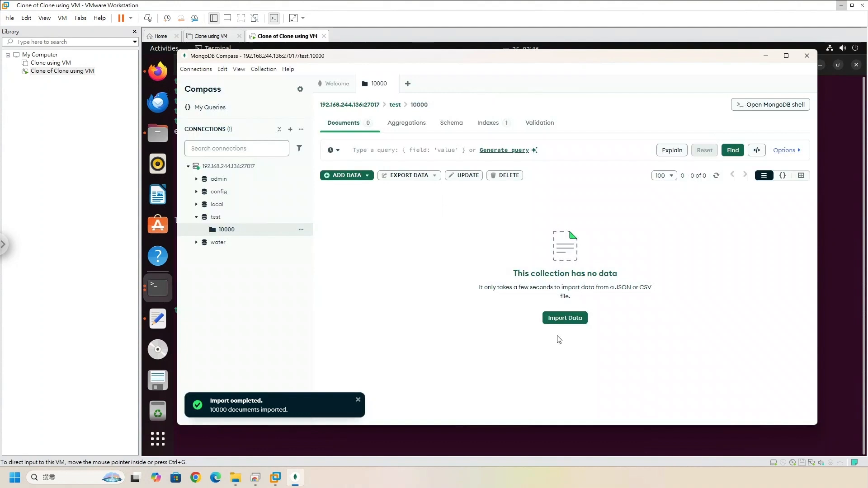
- Load water10000筆_mongodbcompass.csv as the import file for the test.10000 collection
click(346, 179)
click(358, 199)
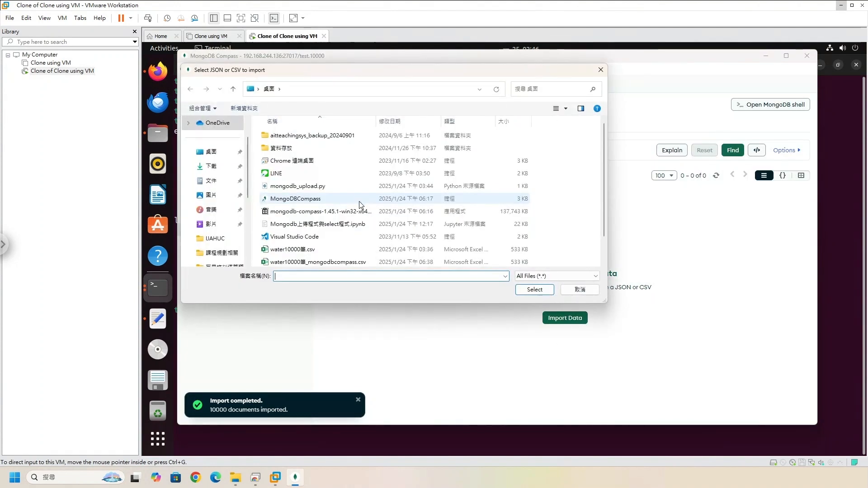
click(319, 265)
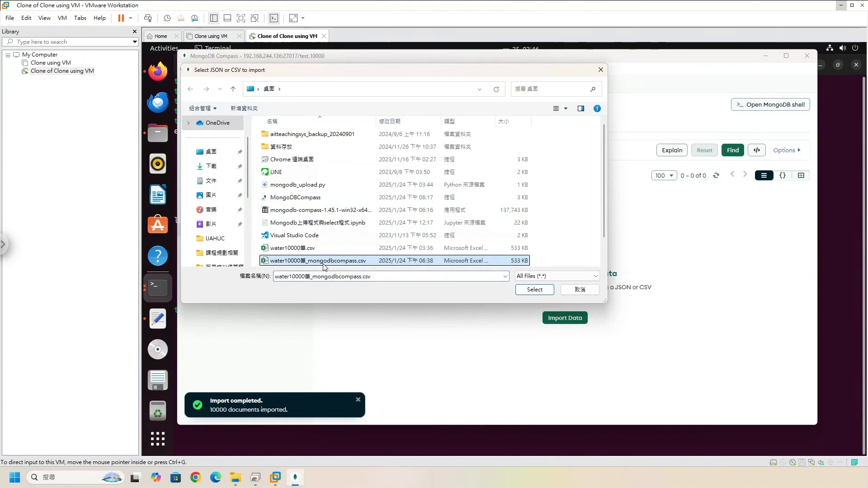
click(535, 289)
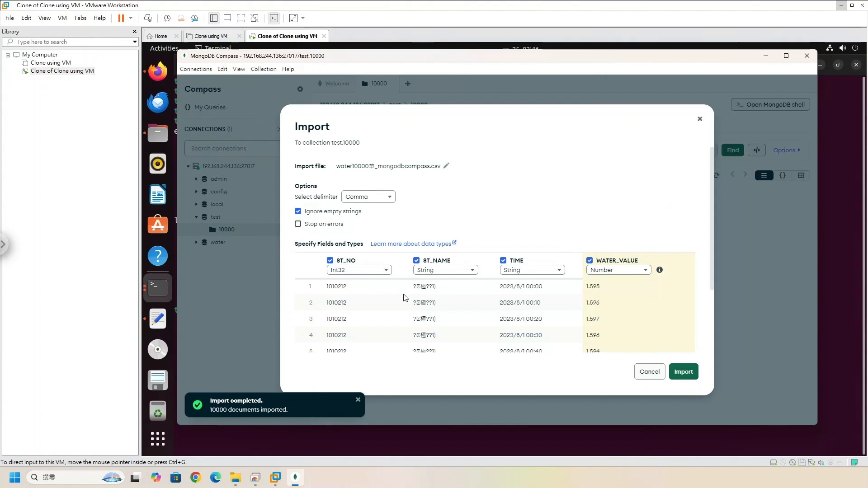
- Try the Space delimiter in the CSV import preview and switch back to Comma
click(382, 201)
click(376, 273)
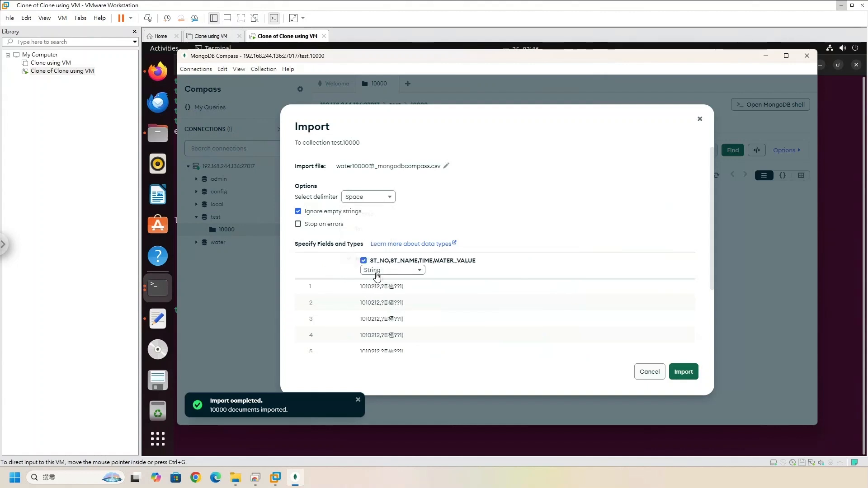
scroll(396, 307, down, 2)
scroll(396, 309, down, 1)
scroll(415, 285, up, 1)
scroll(438, 291, up, 2)
click(376, 198)
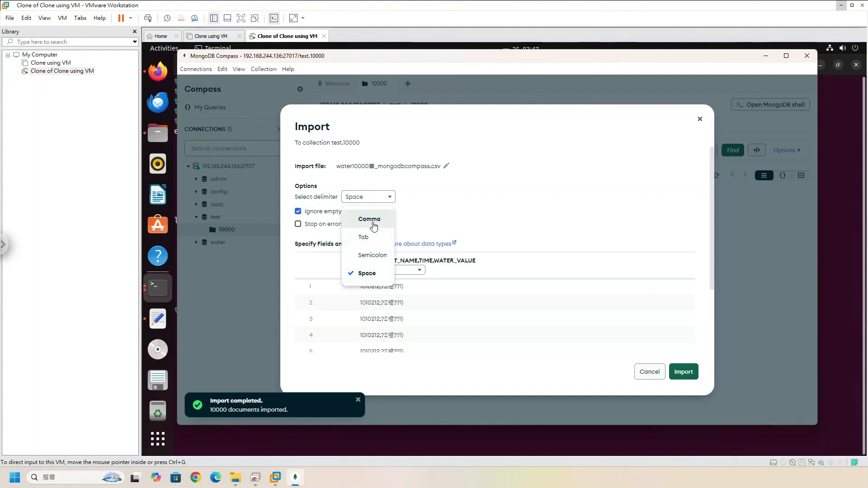
click(371, 220)
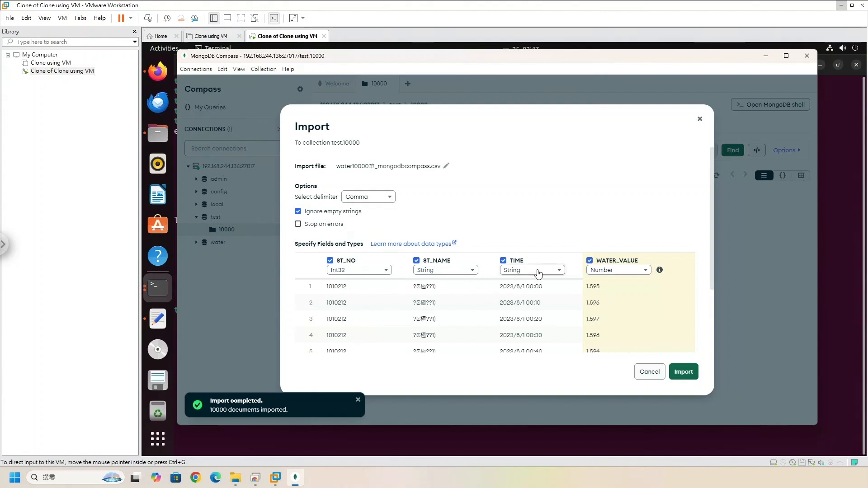
- Set the TIME field's type to Date and import the CSV into the test.10000 collection
click(537, 272)
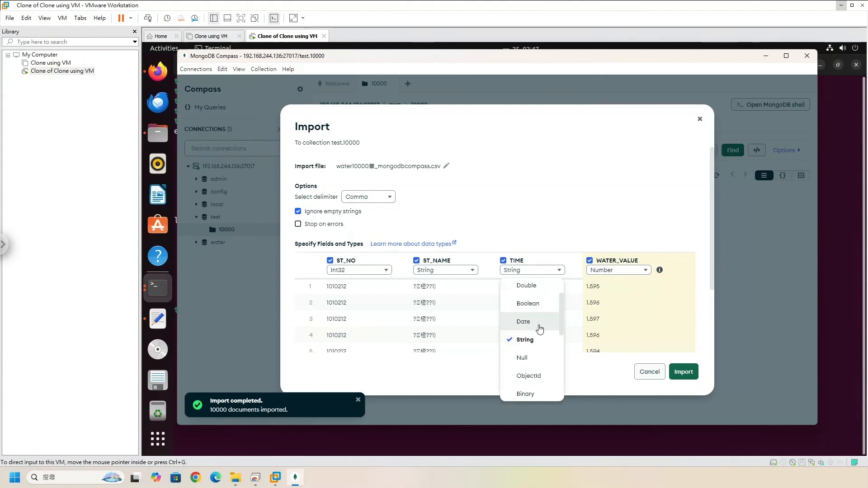
click(541, 324)
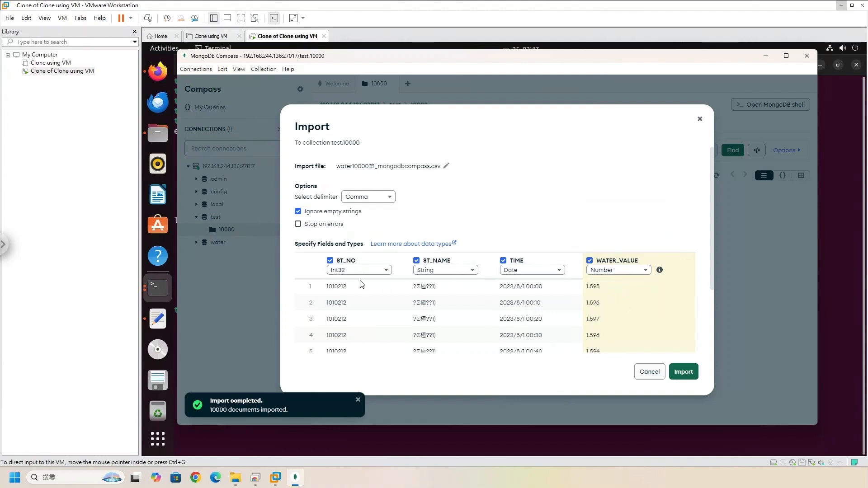
click(683, 373)
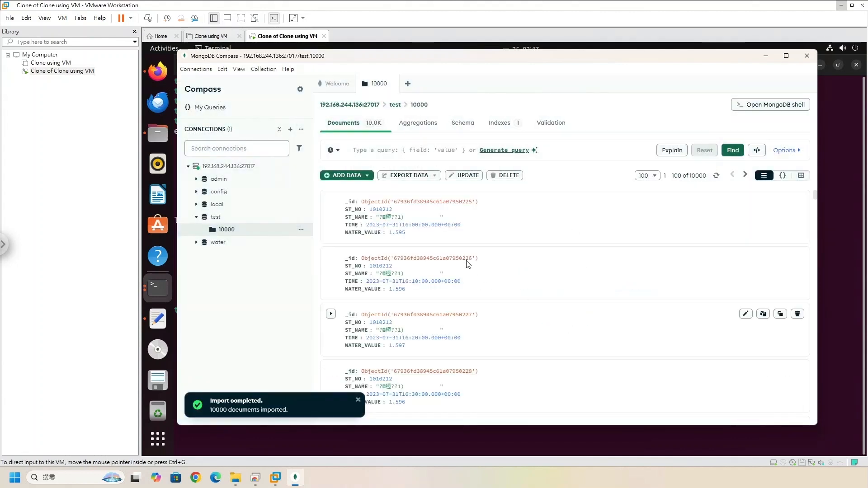
- Browse the imported documents and check the first document's field types in edit mode, leaving it without changes
scroll(447, 287, down, 3)
scroll(447, 286, up, 3)
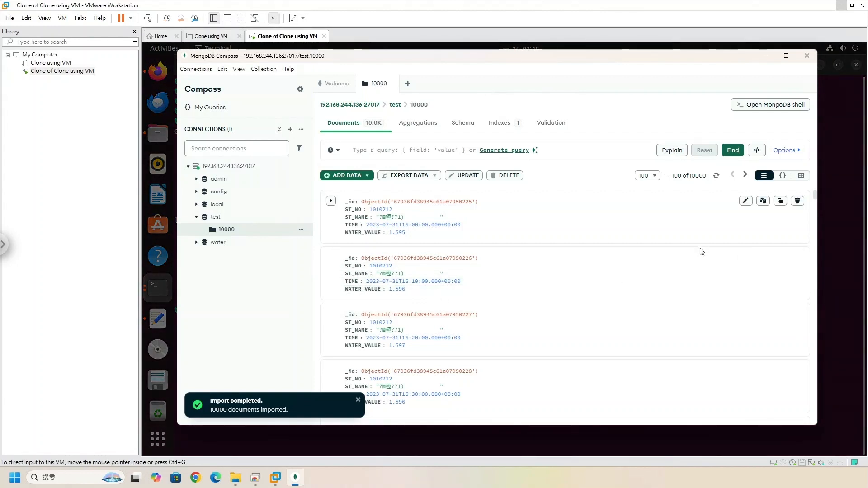
click(746, 201)
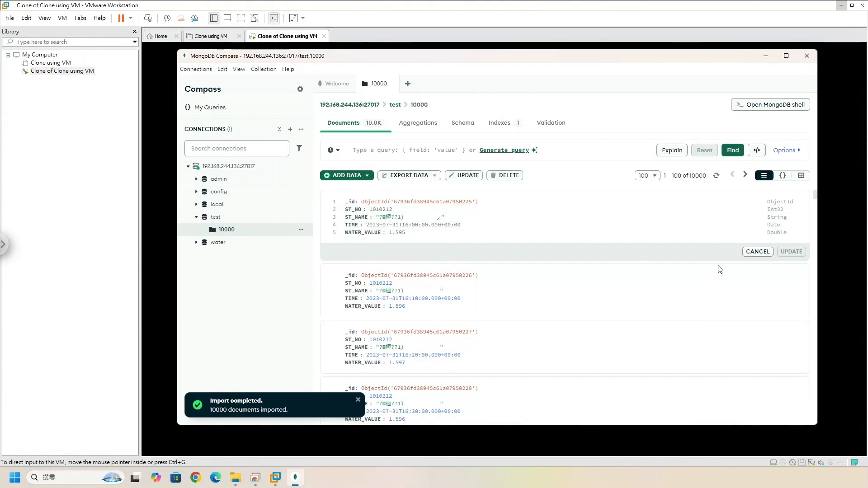
click(752, 254)
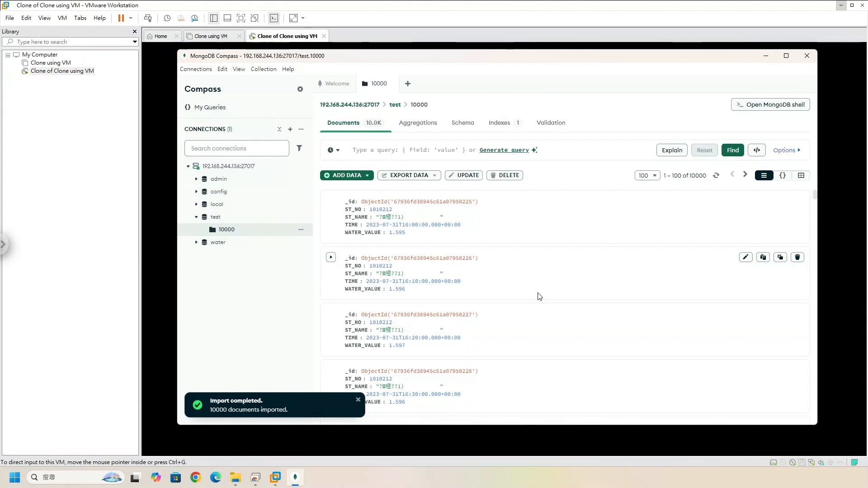
- Filter the test.10000 collection with the query {WATER_VALUE: {$gt: 0}}
click(457, 150)
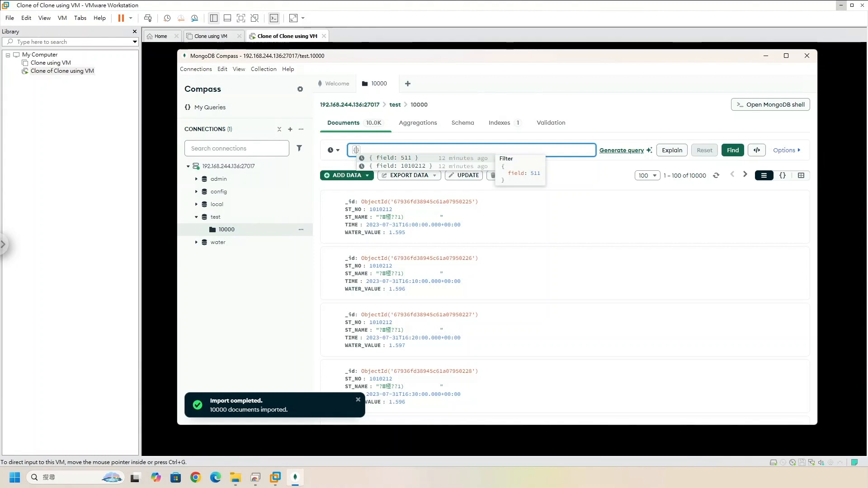
click(396, 152)
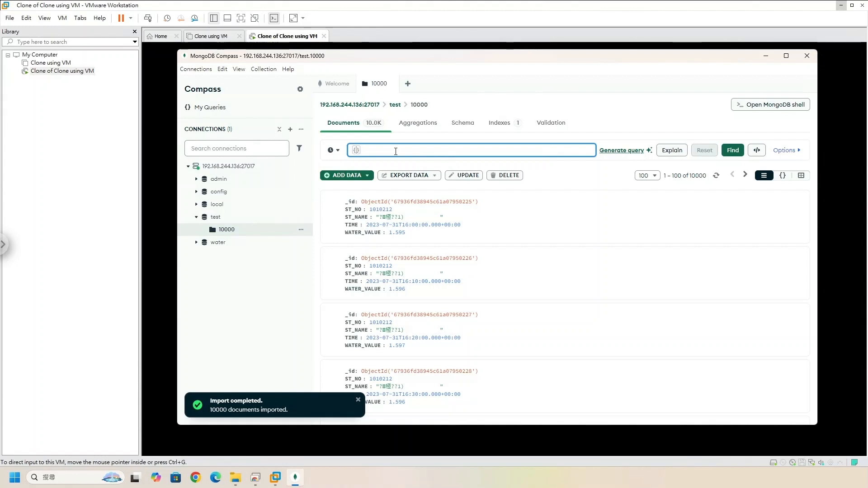
text(WA)
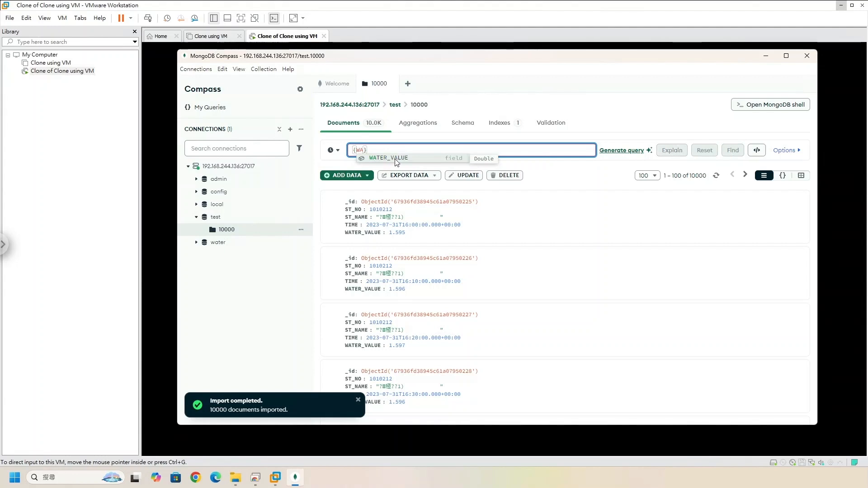
click(394, 158)
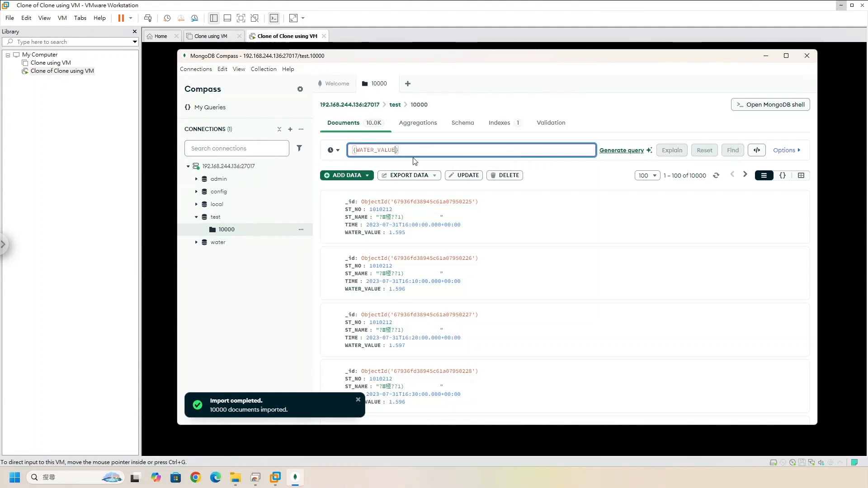
text(: {)
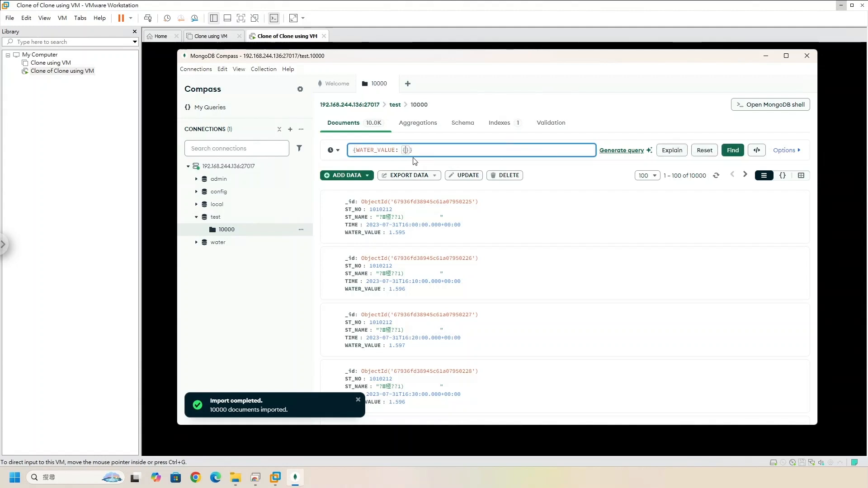
text($)
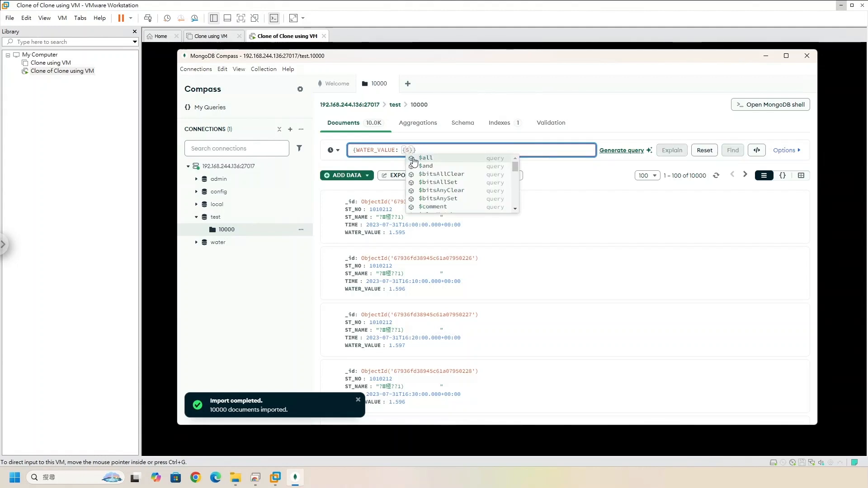
text(gt)
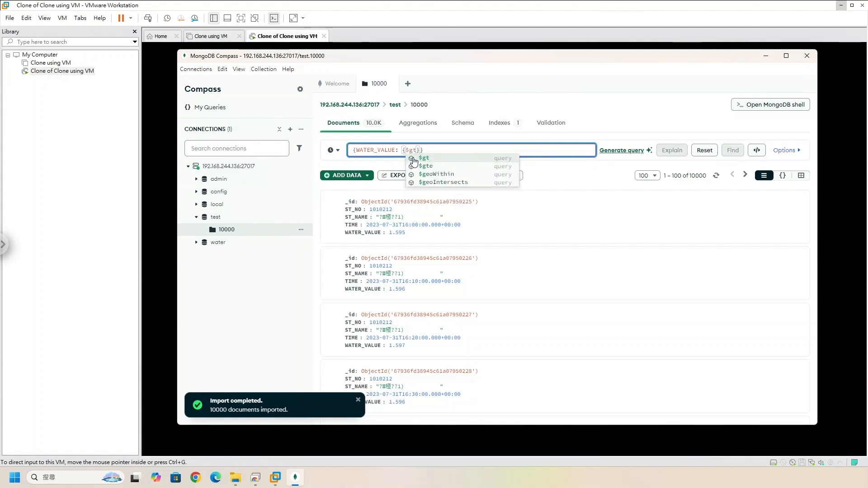
click(414, 159)
text(:)
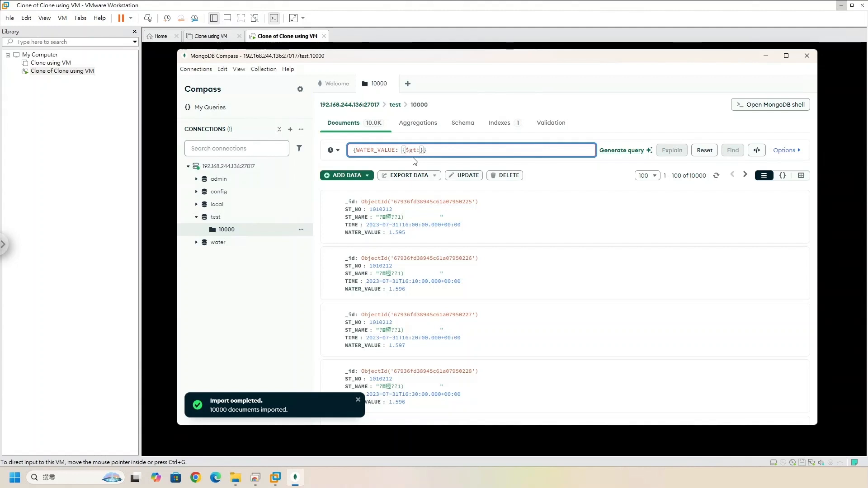
text( 0)
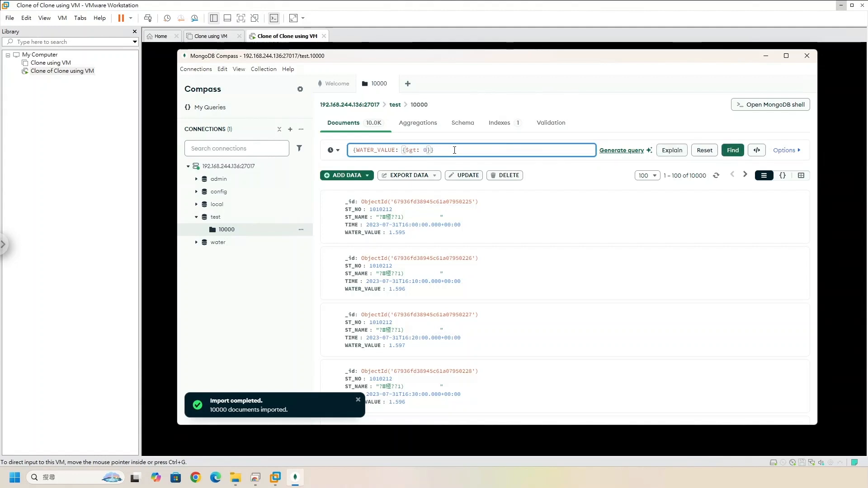
click(733, 152)
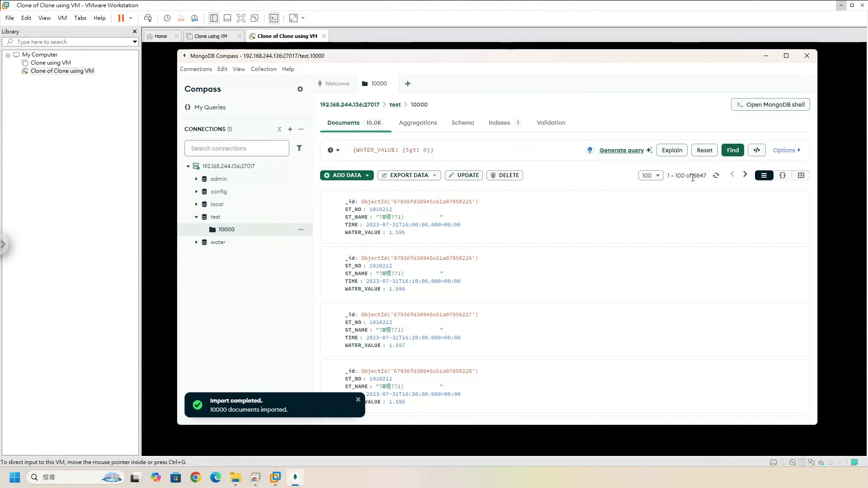
- Check how many documents match the WATER_VALUE query and browse through the filtered documents
drag(695, 177, 706, 176)
click(705, 176)
scroll(434, 285, down, 3)
scroll(447, 298, down, 6)
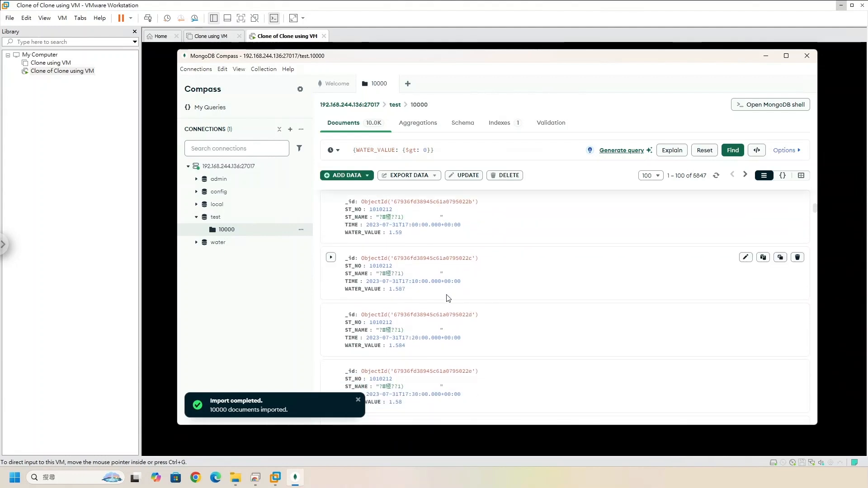
scroll(447, 297, up, 9)
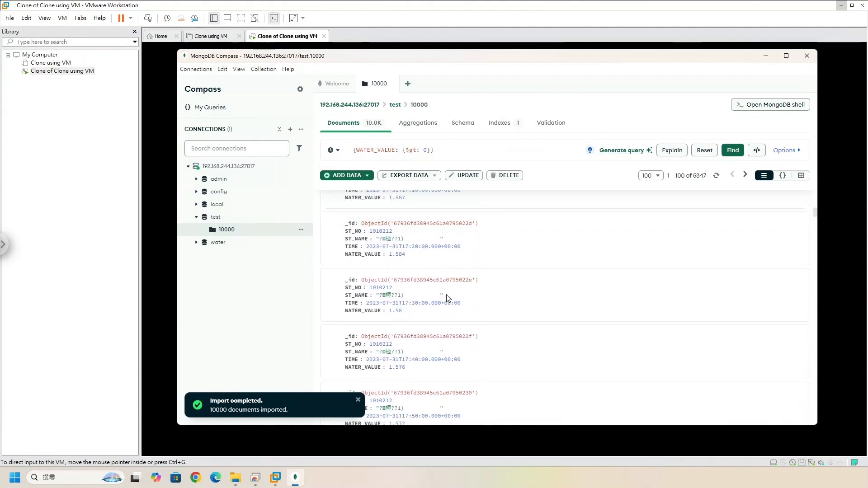